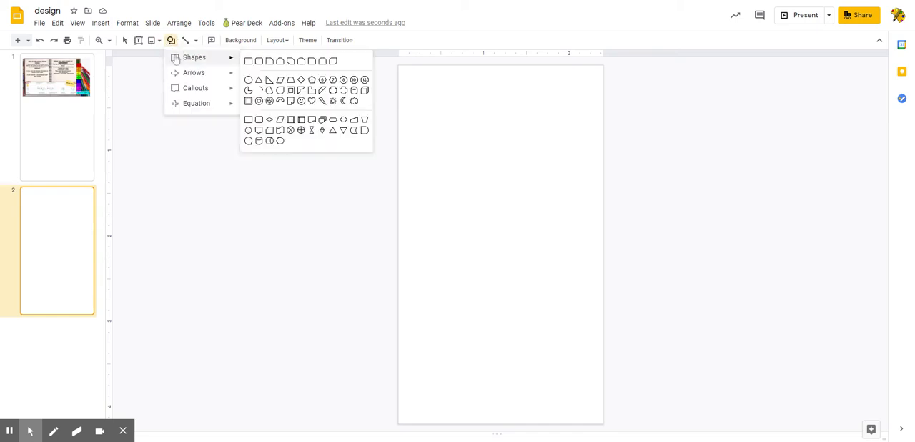
# - Draw a rectangle shape that covers the whole blank second slide
pyautogui.moveTo(219, 61)
pyautogui.click(250, 61)
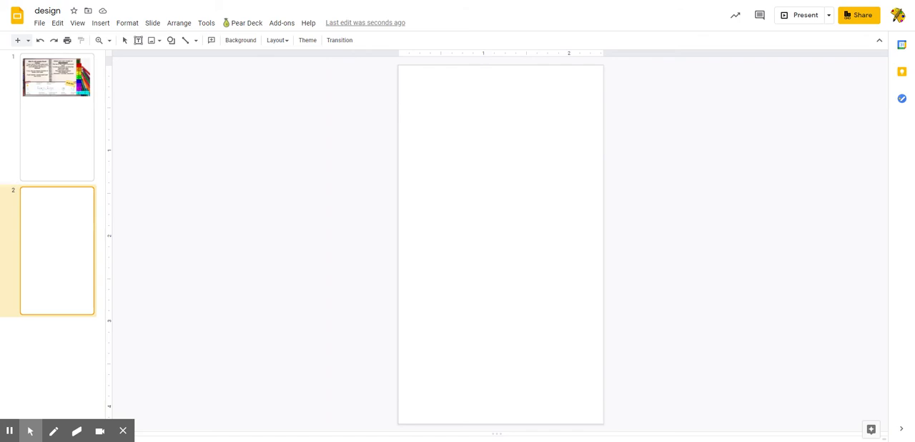
pyautogui.moveTo(400, 66); pyautogui.dragTo(601, 426)
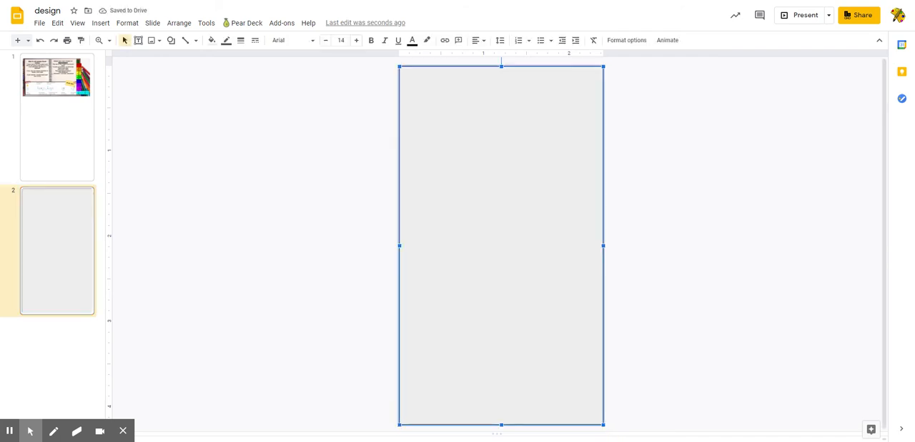
pyautogui.click(212, 41)
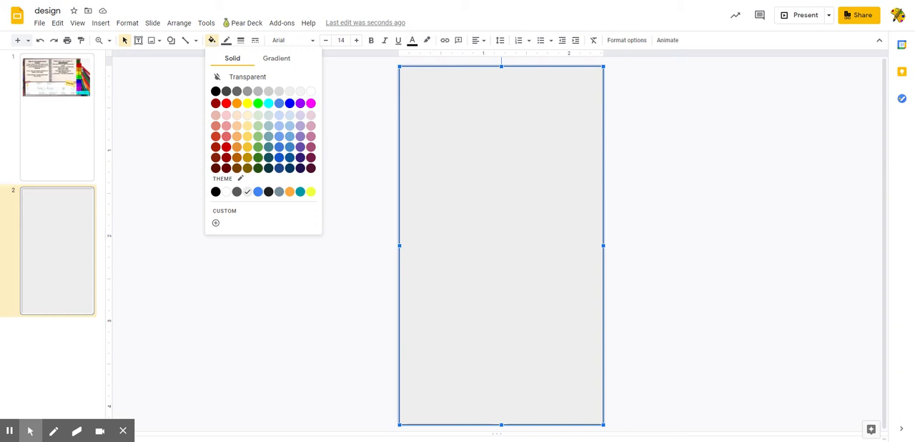
pyautogui.click(215, 222)
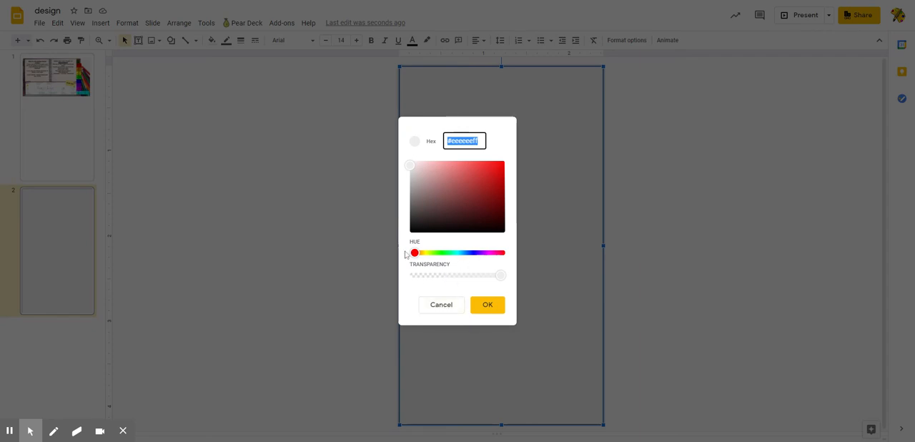
pyautogui.click(436, 252)
pyautogui.moveTo(437, 254); pyautogui.dragTo(444, 251)
pyautogui.moveTo(499, 275); pyautogui.dragTo(496, 278)
pyautogui.moveTo(420, 165); pyautogui.dragTo(461, 187)
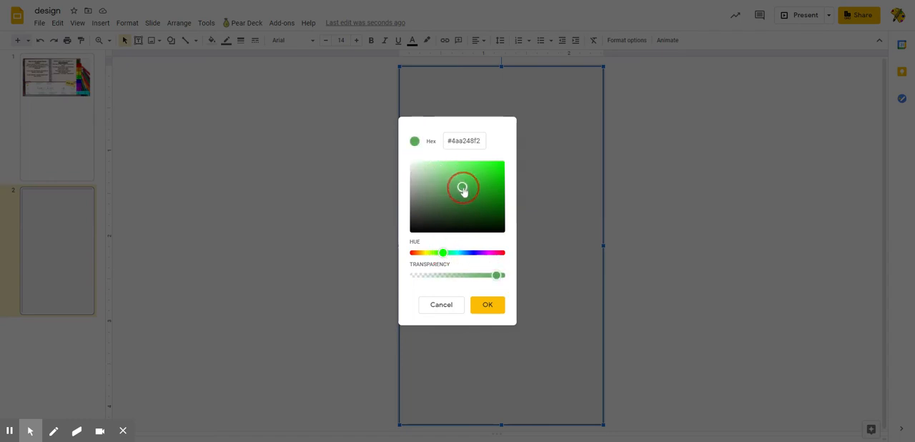
pyautogui.click(438, 309)
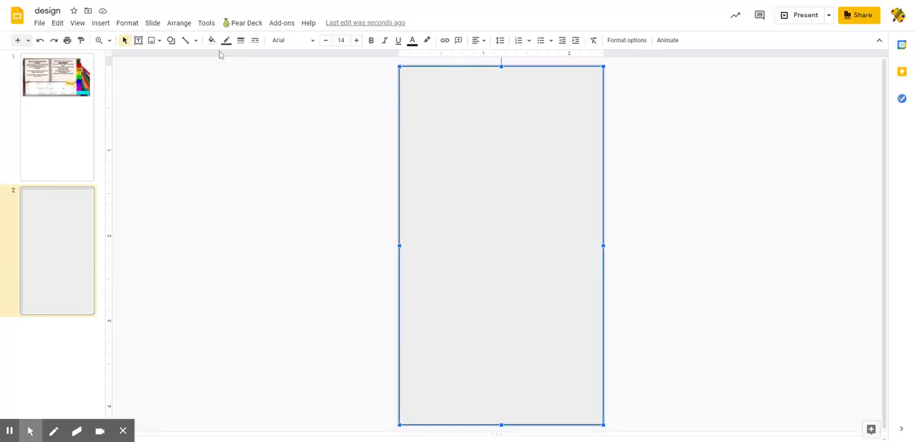
# - Create a custom gradient fill for the rectangle with a green first stop and a cyan last stop
pyautogui.click(211, 40)
pyautogui.click(285, 60)
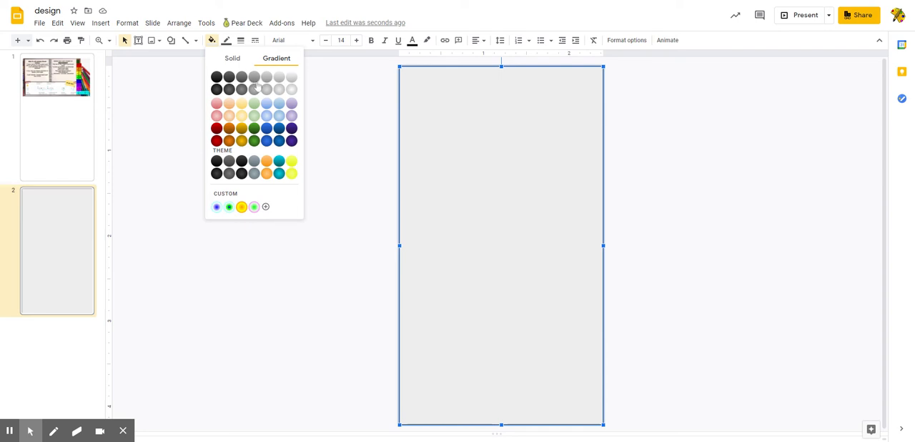
pyautogui.click(237, 199)
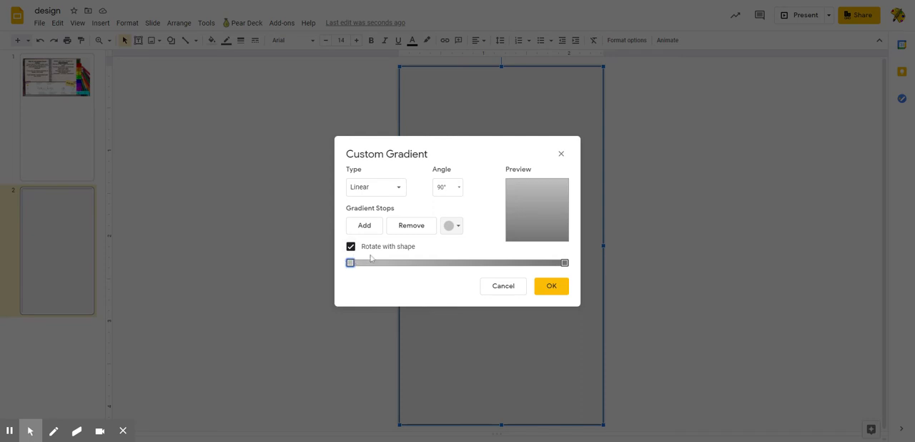
pyautogui.click(458, 227)
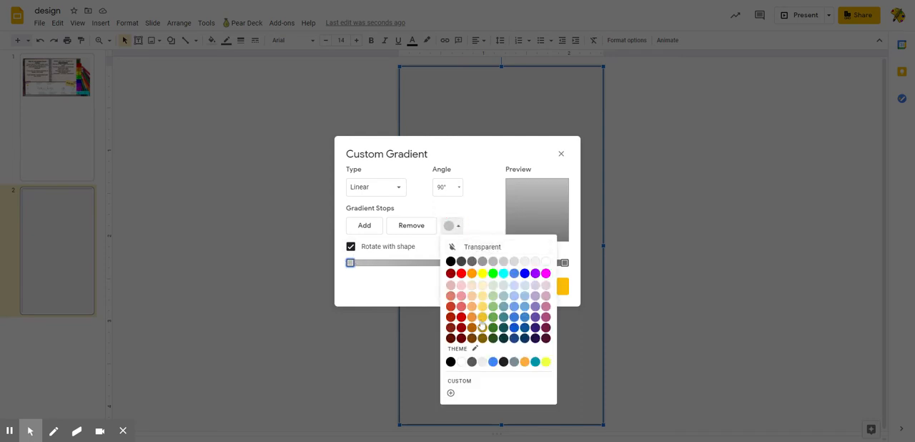
pyautogui.click(492, 273)
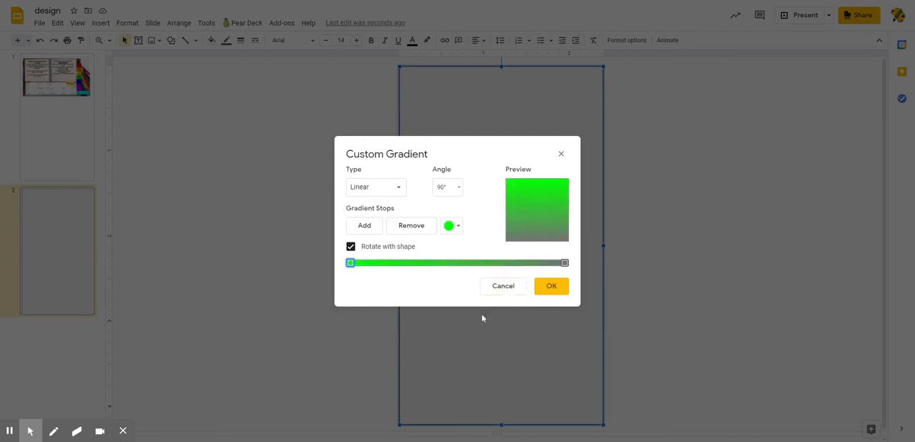
pyautogui.click(564, 262)
pyautogui.click(458, 227)
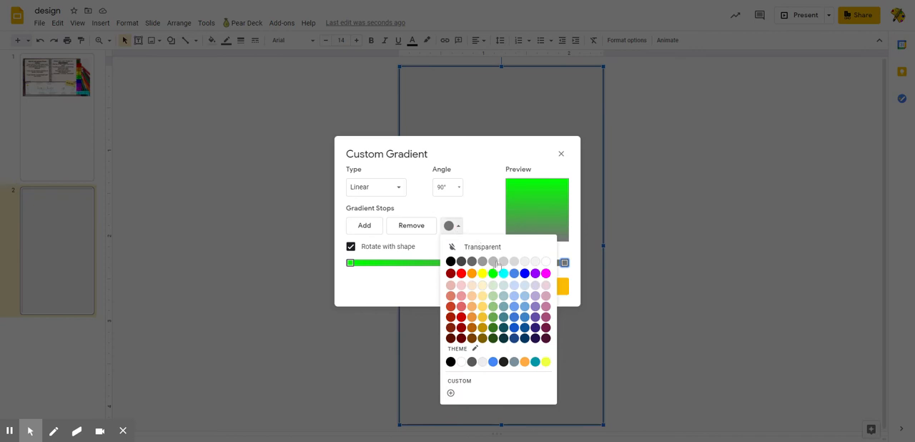
pyautogui.click(503, 273)
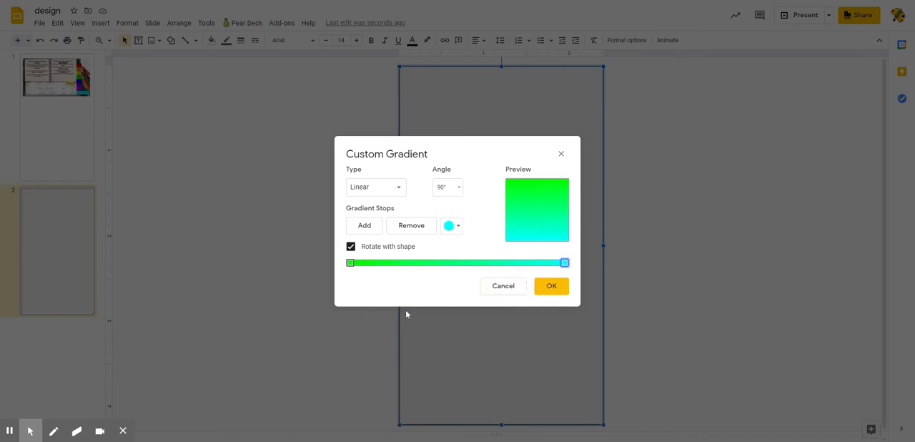
# - Add a middle gradient stop, trying blue first and then making it white
pyautogui.click(364, 225)
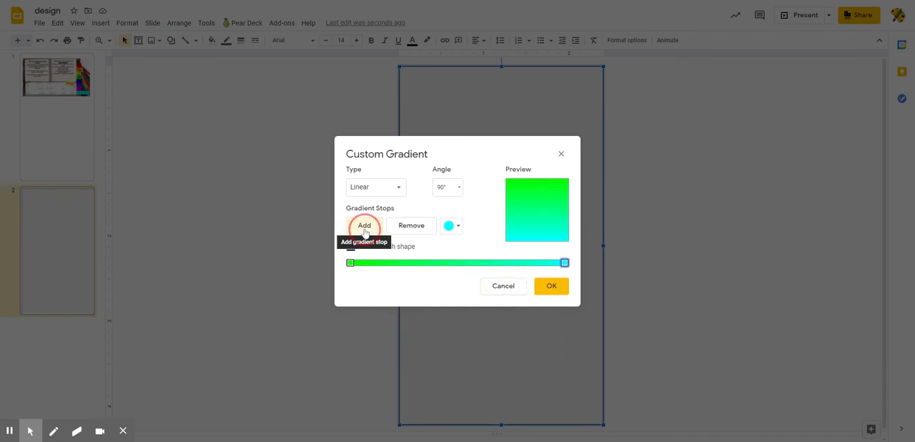
pyautogui.click(450, 227)
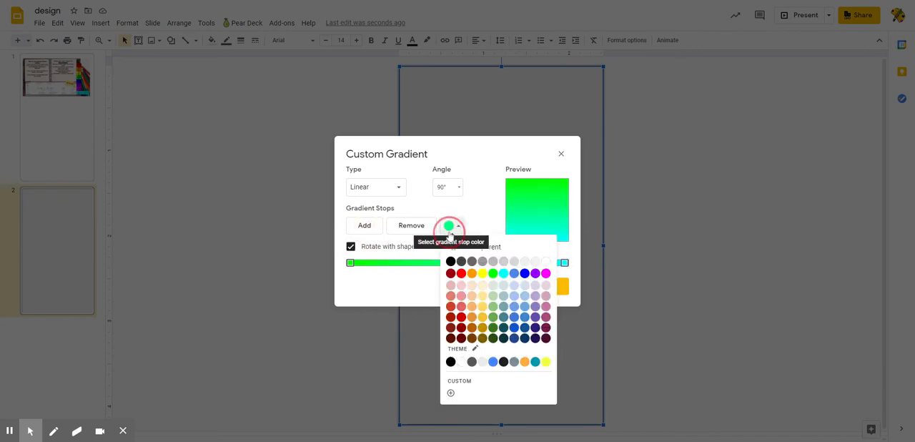
pyautogui.click(522, 275)
pyautogui.click(449, 225)
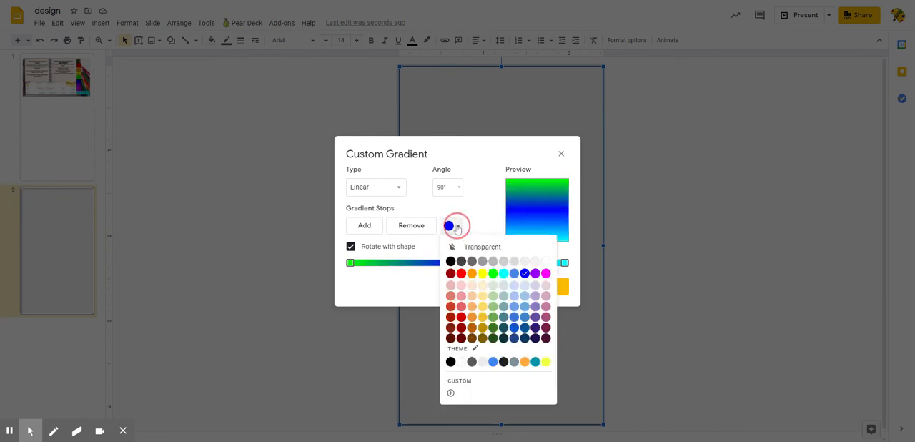
pyautogui.click(546, 261)
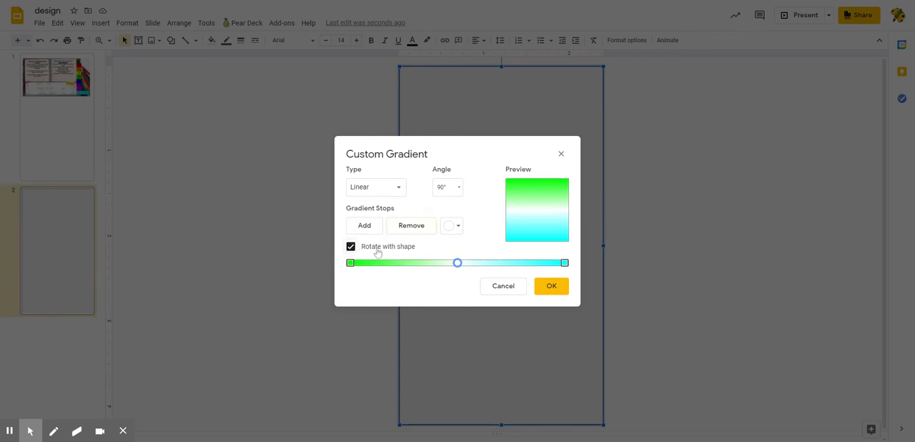
# - Set the gradient type to Radial, try the Top left origin, return it to Center and apply the gradient
pyautogui.click(393, 192)
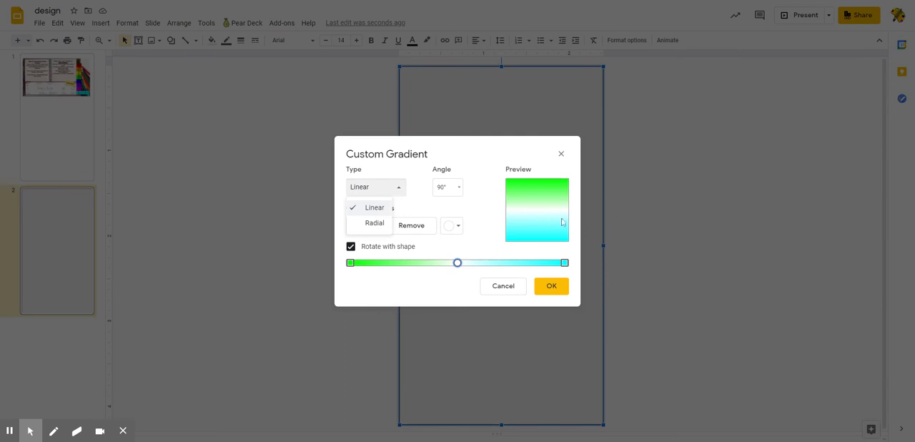
pyautogui.click(375, 222)
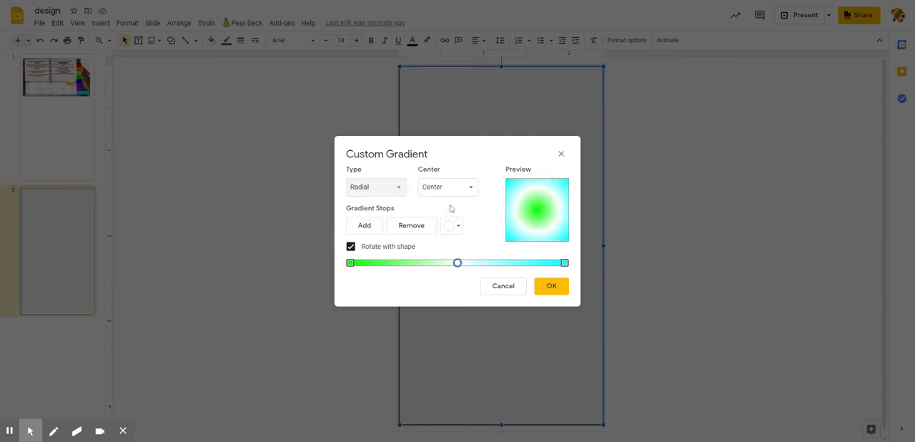
pyautogui.click(453, 195)
pyautogui.click(451, 222)
pyautogui.click(461, 199)
pyautogui.click(455, 207)
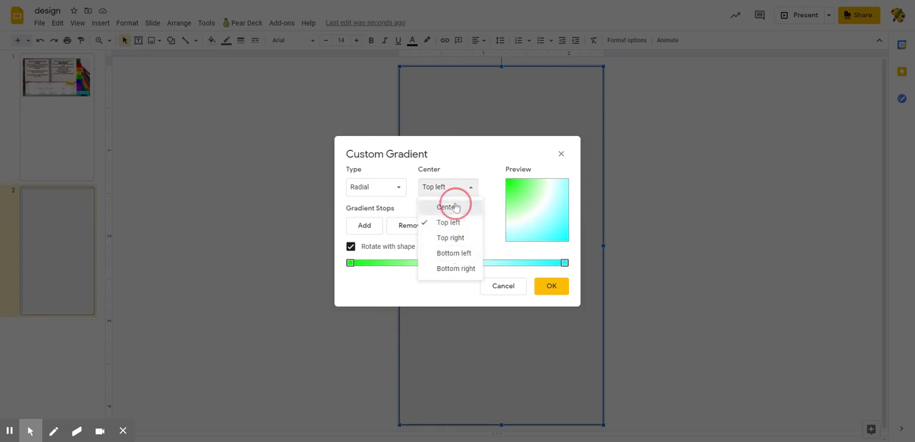
pyautogui.click(551, 294)
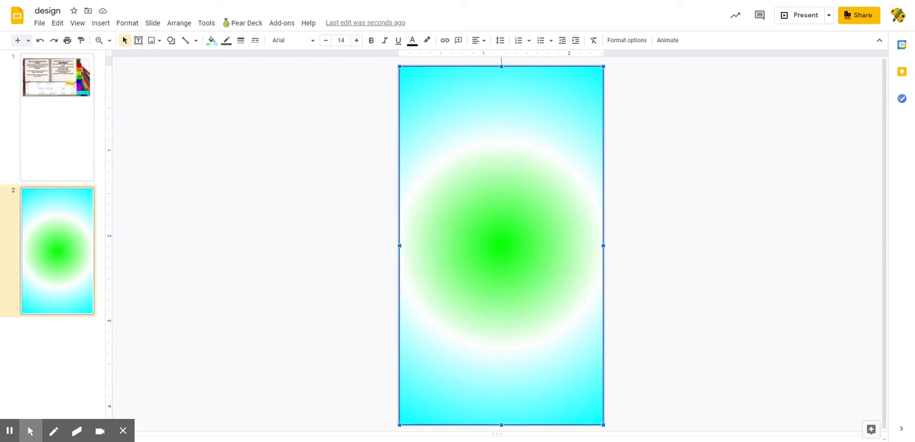
# - Delete the gradient-filled rectangle from the second slide
pyautogui.press('Delete')
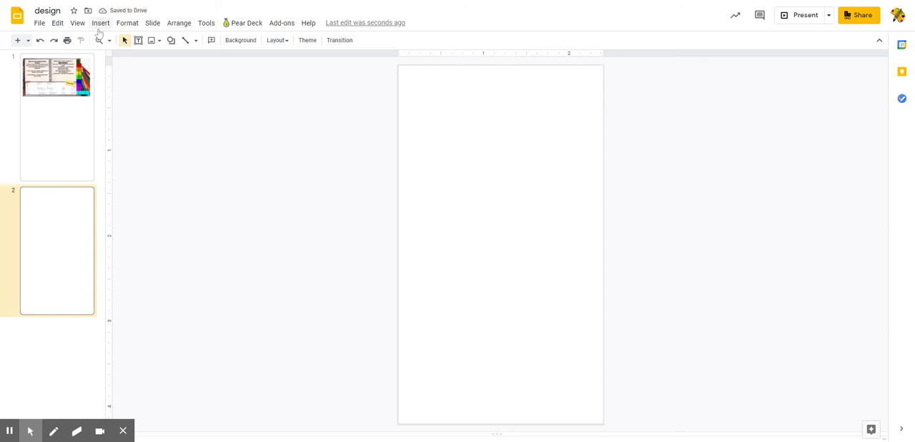
# - Insert the green sugar skull picture with red flower eyes from the web image search onto the second slide
pyautogui.click(100, 24)
pyautogui.moveTo(136, 41)
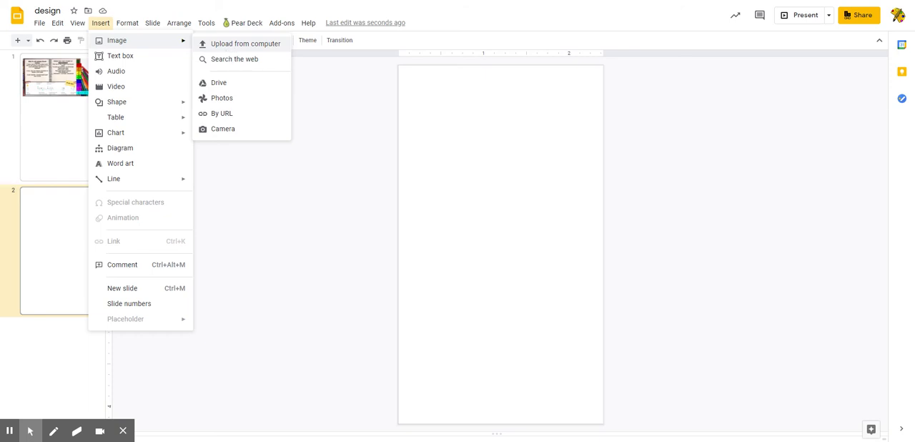
pyautogui.click(223, 62)
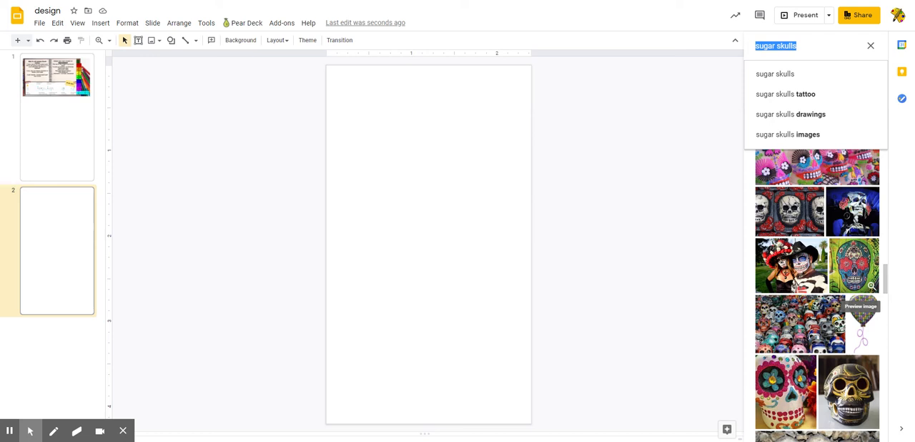
pyautogui.click(860, 260)
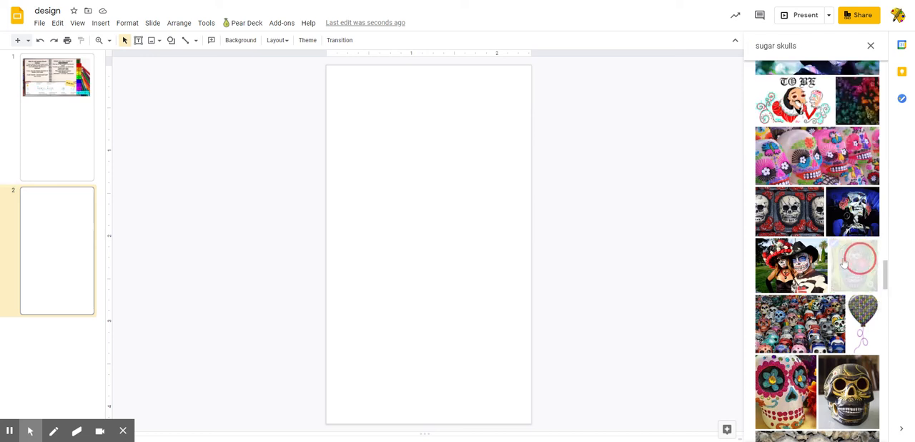
pyautogui.moveTo(843, 264); pyautogui.dragTo(428, 194)
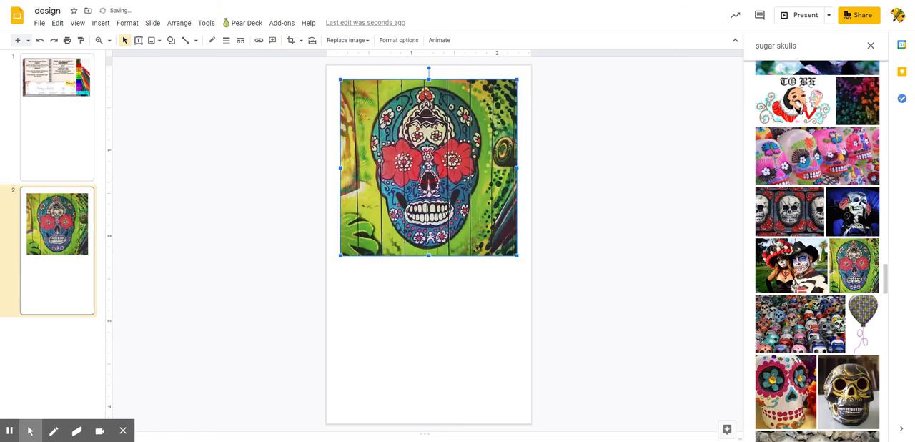
# - Stretch the sugar skull picture to all four slide edges so it fills the slide, and deselect it
pyautogui.moveTo(429, 256); pyautogui.dragTo(414, 421)
pyautogui.moveTo(340, 250); pyautogui.dragTo(326, 251)
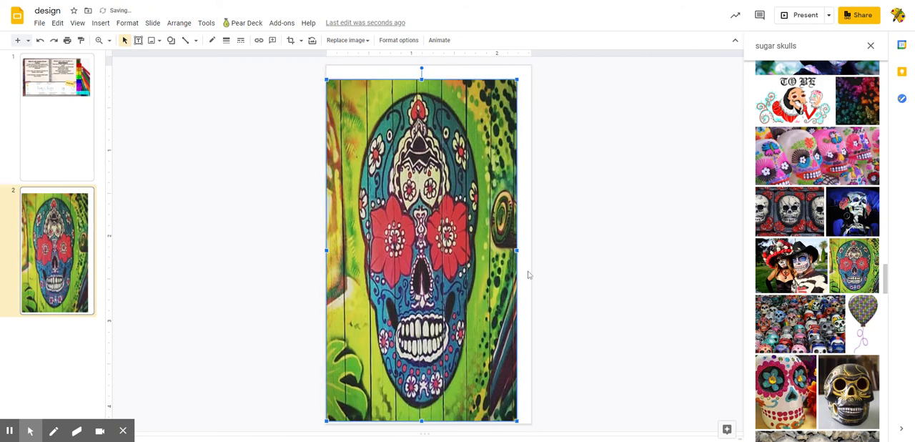
pyautogui.moveTo(517, 251); pyautogui.dragTo(531, 251)
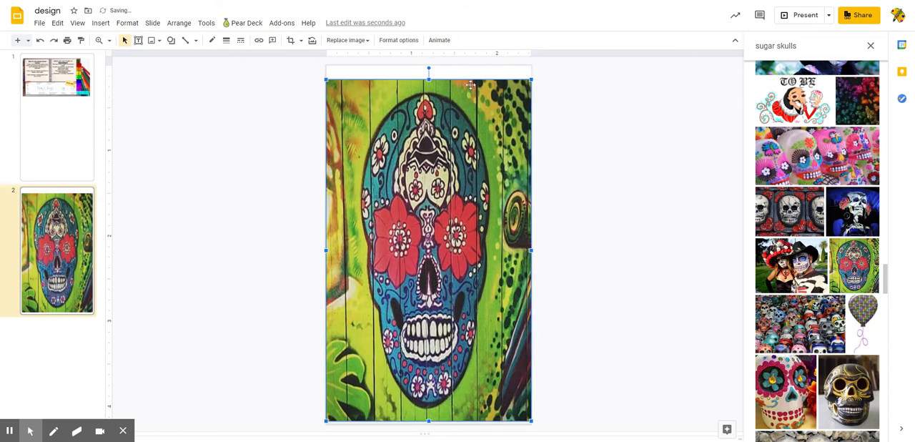
pyautogui.click(429, 67)
pyautogui.moveTo(429, 67); pyautogui.dragTo(429, 65)
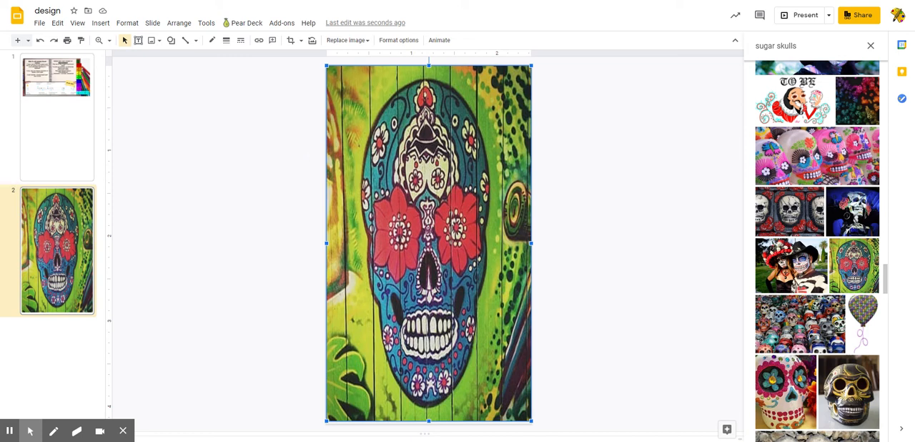
pyautogui.moveTo(429, 420); pyautogui.dragTo(429, 423)
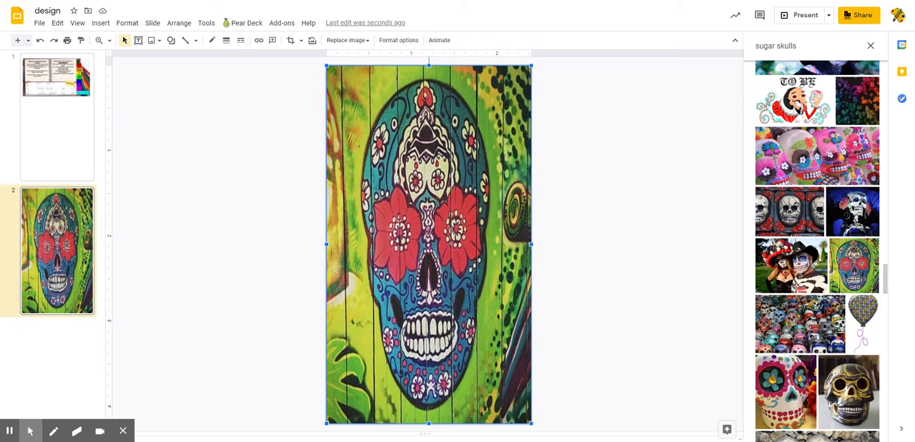
pyautogui.click(242, 249)
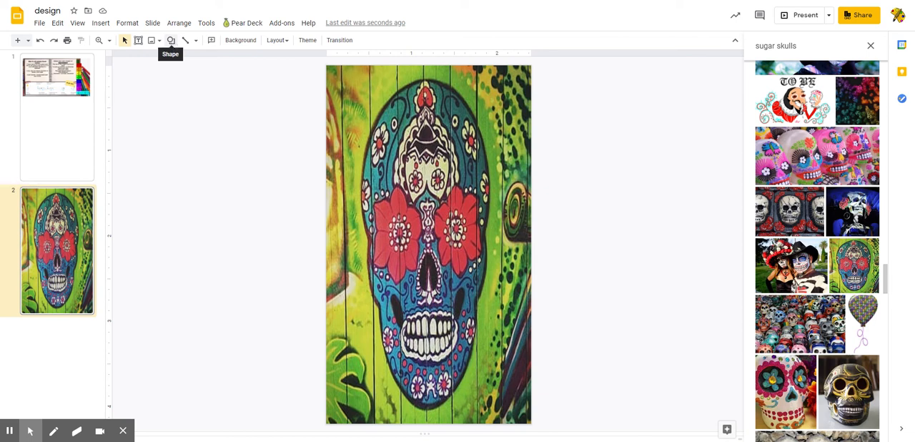
# - Draw a rounded rectangle over the skull picture, slightly inside the edges of the slide
pyautogui.click(170, 40)
pyautogui.moveTo(172, 58)
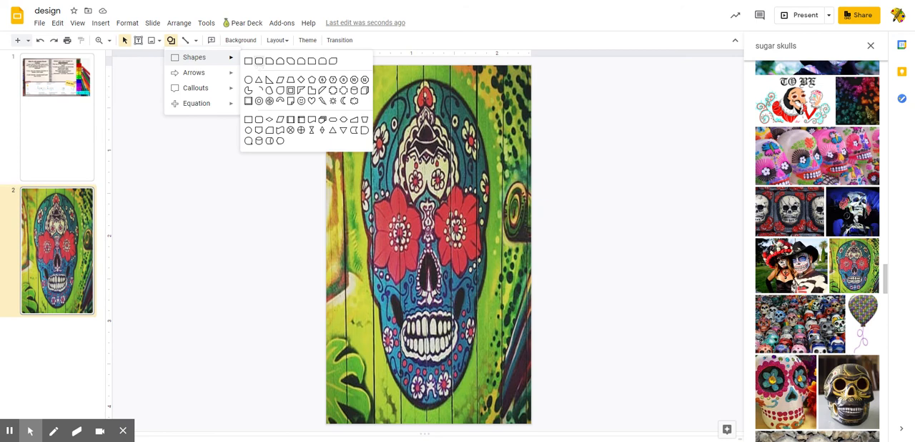
pyautogui.click(259, 61)
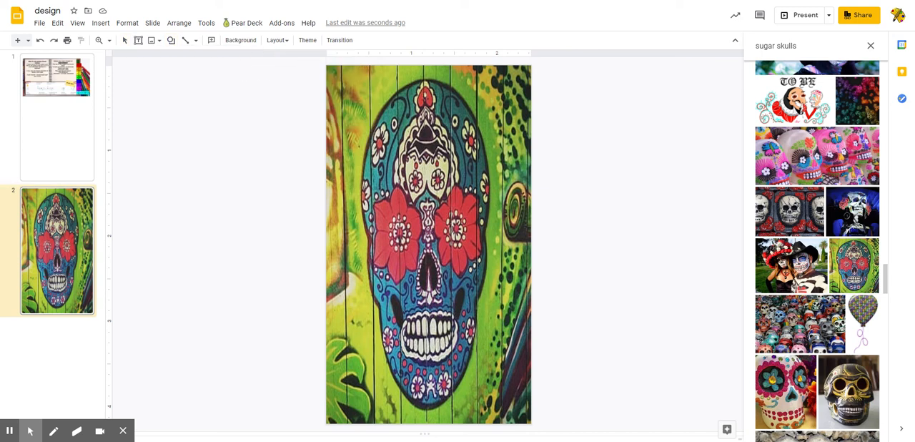
pyautogui.moveTo(333, 71); pyautogui.dragTo(520, 418)
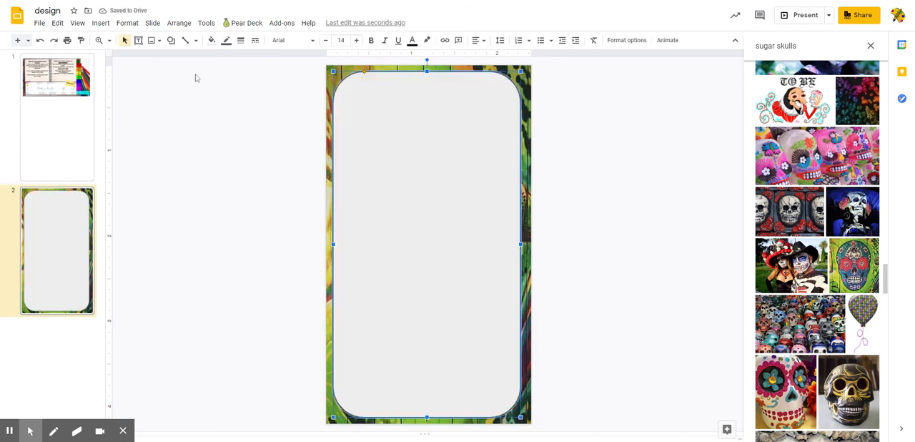
# - Make the fill of the rounded rectangle transparent
pyautogui.click(211, 41)
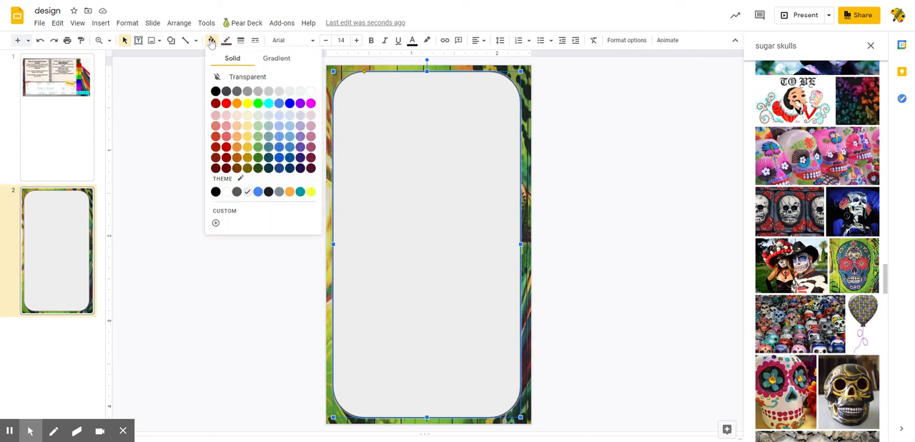
pyautogui.click(238, 77)
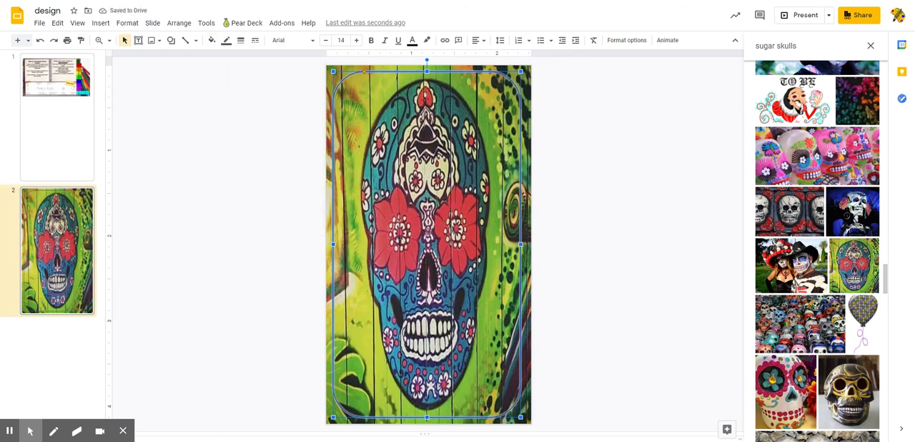
# - Try the custom radial gradient running from blue to cyan as the rounded rectangle's fill, and undo it
pyautogui.click(212, 41)
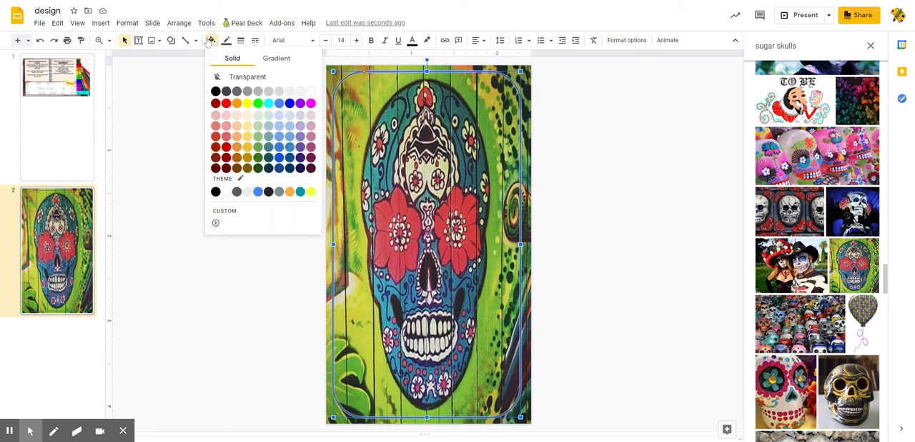
pyautogui.click(279, 64)
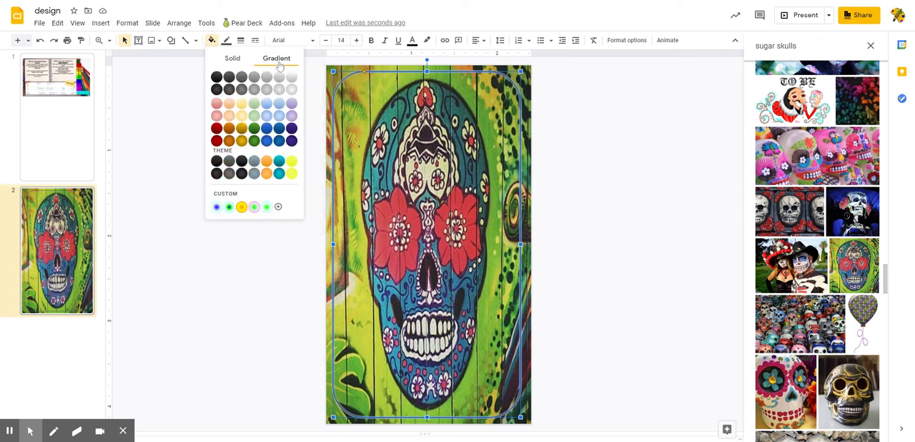
pyautogui.click(215, 208)
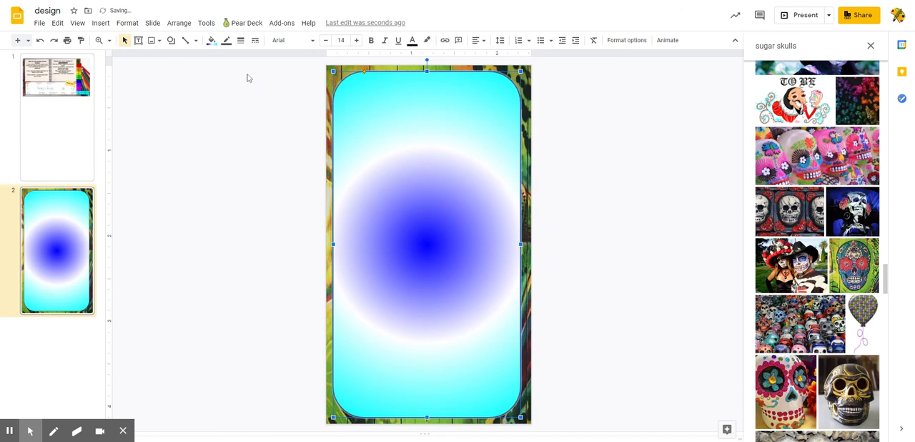
pyautogui.click(40, 40)
# - Give the rounded rectangle a dark red outline with a weight of 4px, and deselect the shape
pyautogui.click(226, 41)
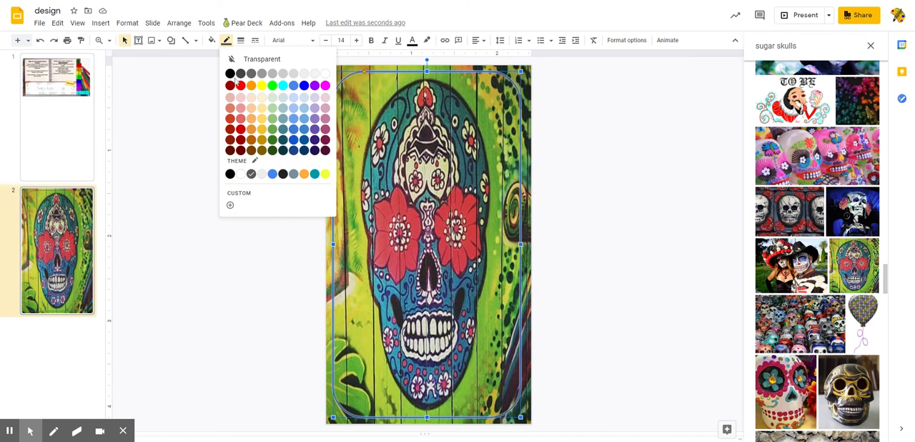
pyautogui.click(241, 141)
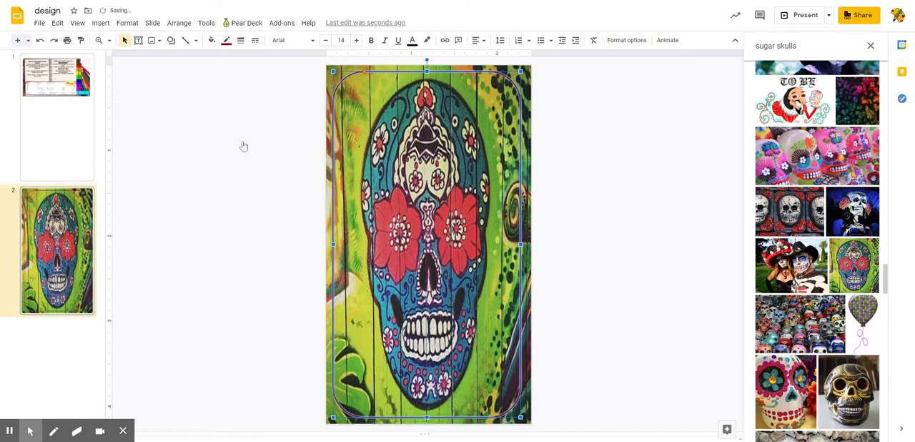
pyautogui.click(240, 40)
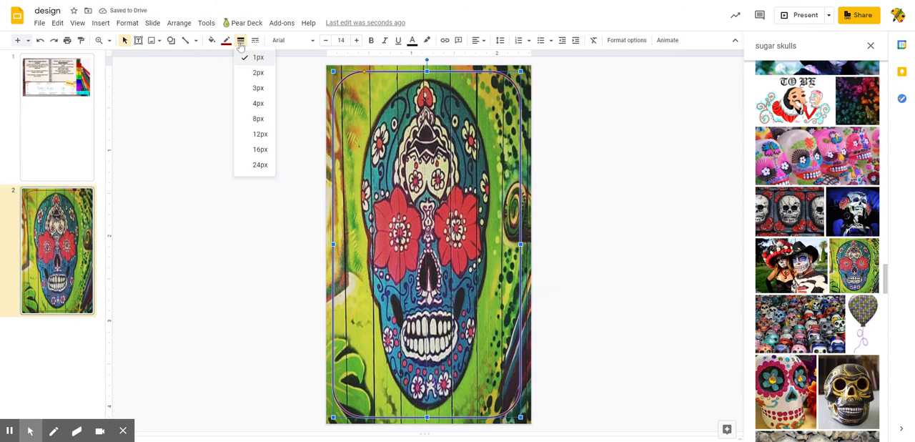
pyautogui.click(254, 107)
pyautogui.click(563, 167)
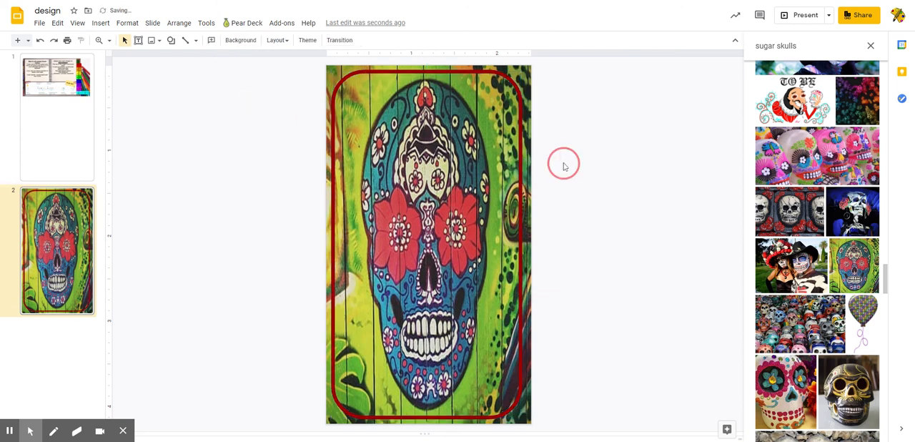